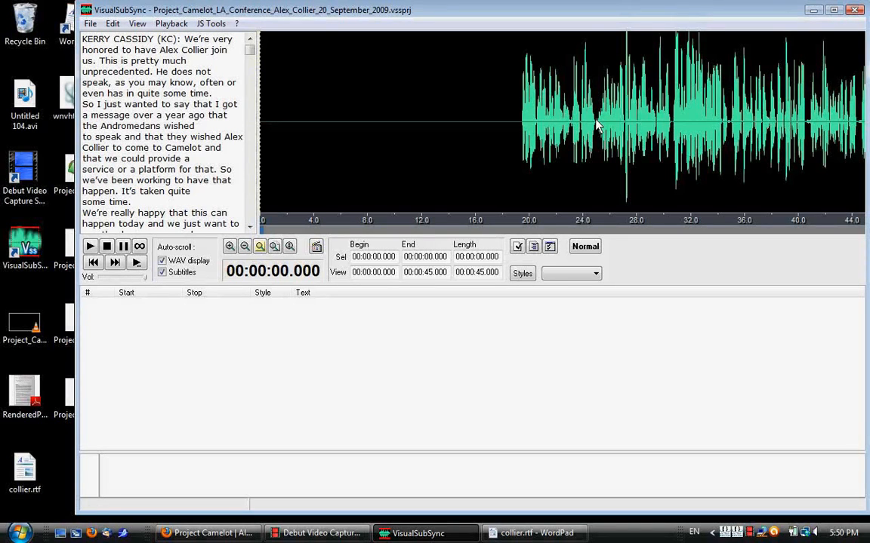
Select the opening speech in the waveform from about 19.4 to 24.9 seconds and play the selection.
{"action": "left_click_drag", "start_coordinate": [597, 124], "coordinate": [520, 126]}
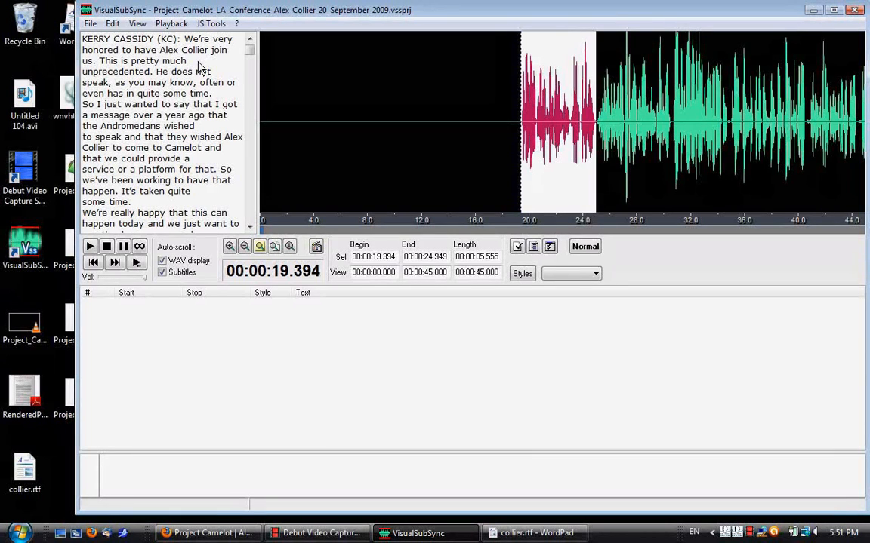
{"action": "left_click", "coordinate": [90, 248]}
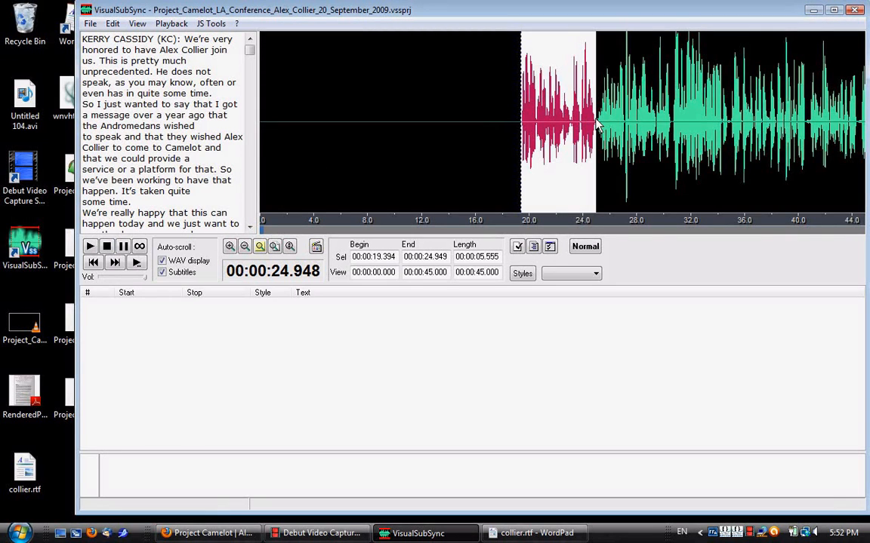
{"action": "key", "text": "space"}
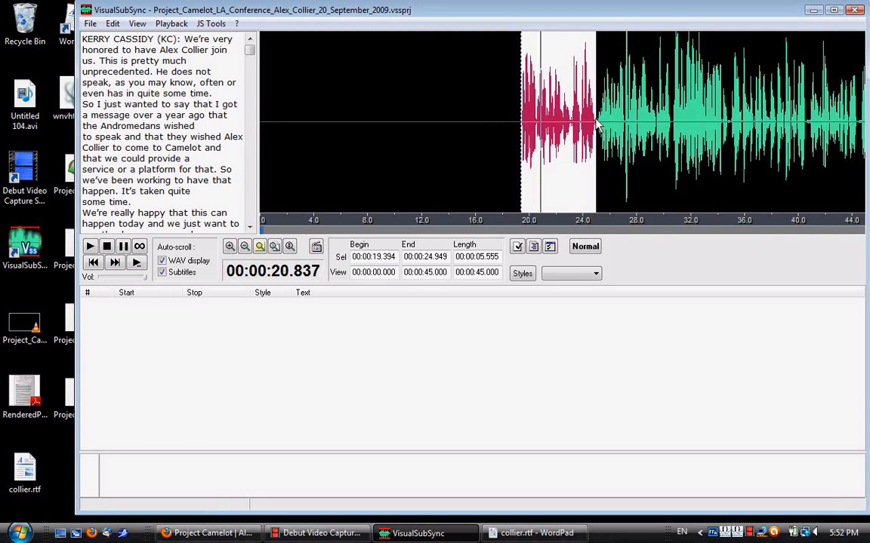
Shorten the selection to end at about 22.5 seconds and create its subtitle from the transcript's first sentence, starting "We're very honored", without the speaker label.
{"action": "left_click_drag", "start_coordinate": [596, 125], "coordinate": [563, 134]}
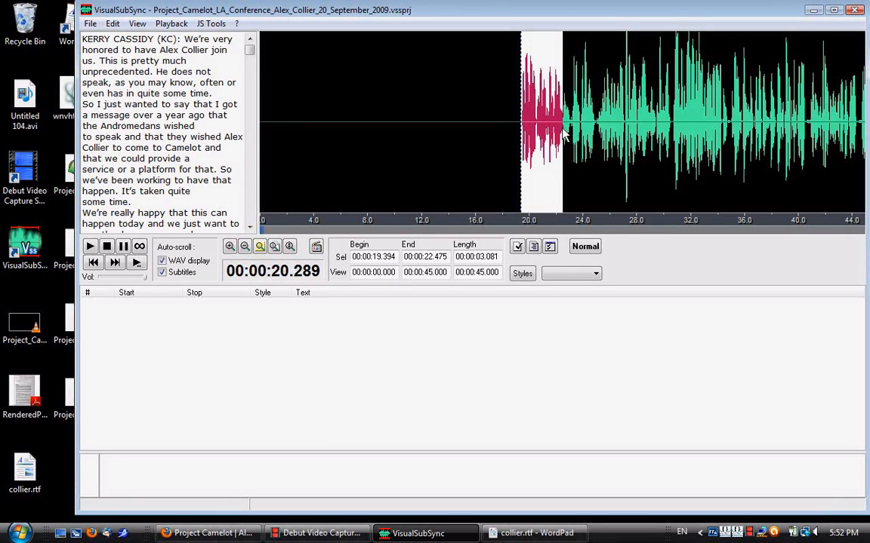
{"action": "left_click", "coordinate": [229, 247]}
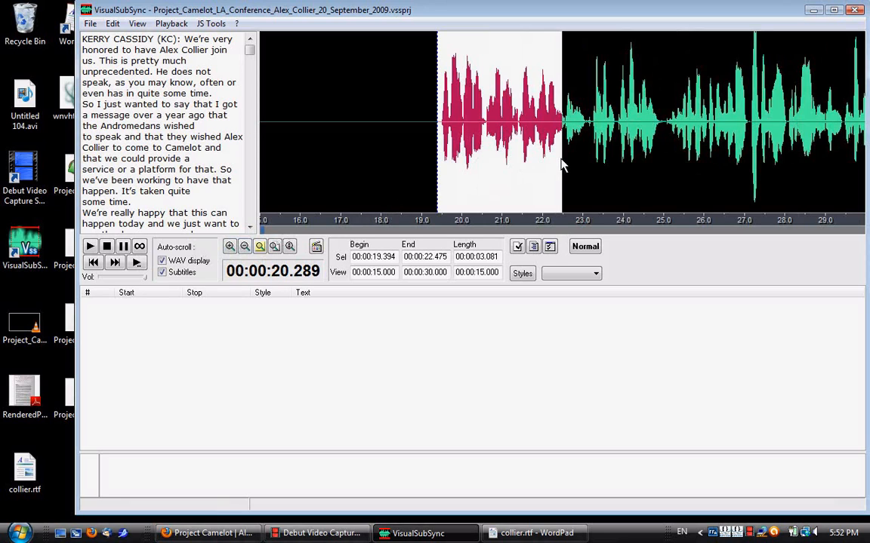
{"action": "left_click_drag", "start_coordinate": [561, 140], "coordinate": [565, 141]}
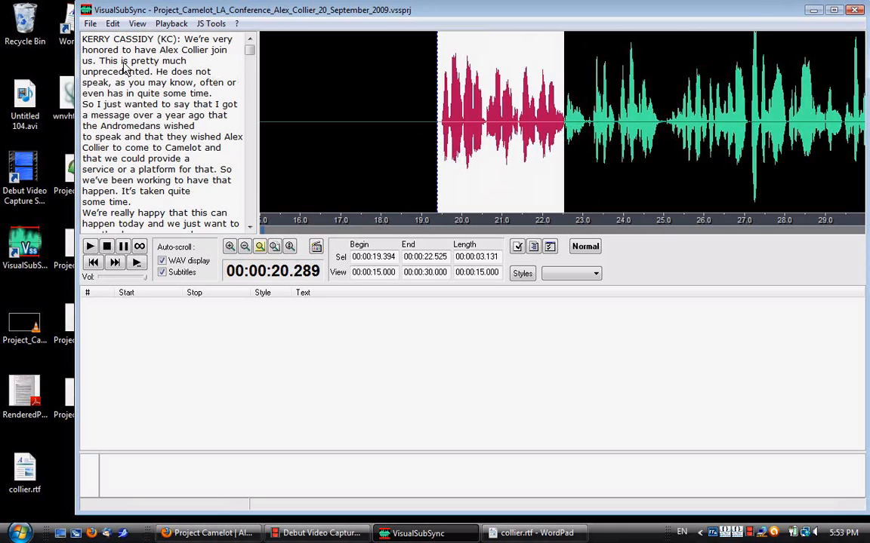
{"action": "left_click_drag", "start_coordinate": [96, 60], "coordinate": [185, 46]}
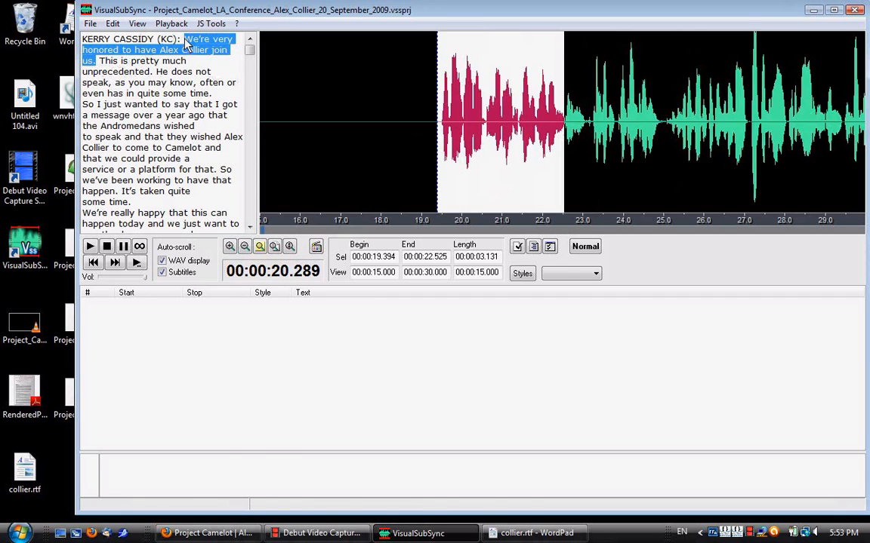
{"action": "key", "text": "alt+c"}
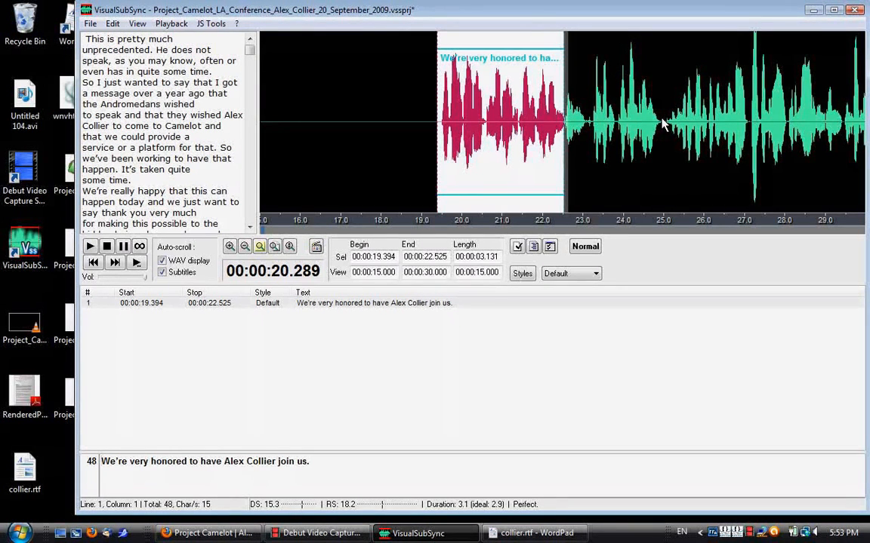
Create a second subtitle from about 22.5 to 25.0 seconds with the transcript sentence "This is pretty much unprecedented." and play it.
{"action": "left_click_drag", "start_coordinate": [662, 123], "coordinate": [565, 136]}
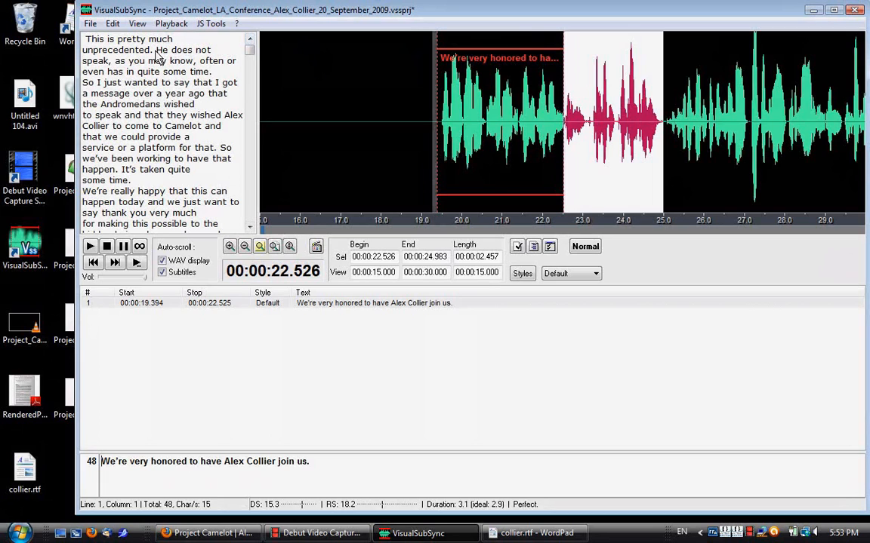
{"action": "left_click_drag", "start_coordinate": [157, 52], "coordinate": [86, 39]}
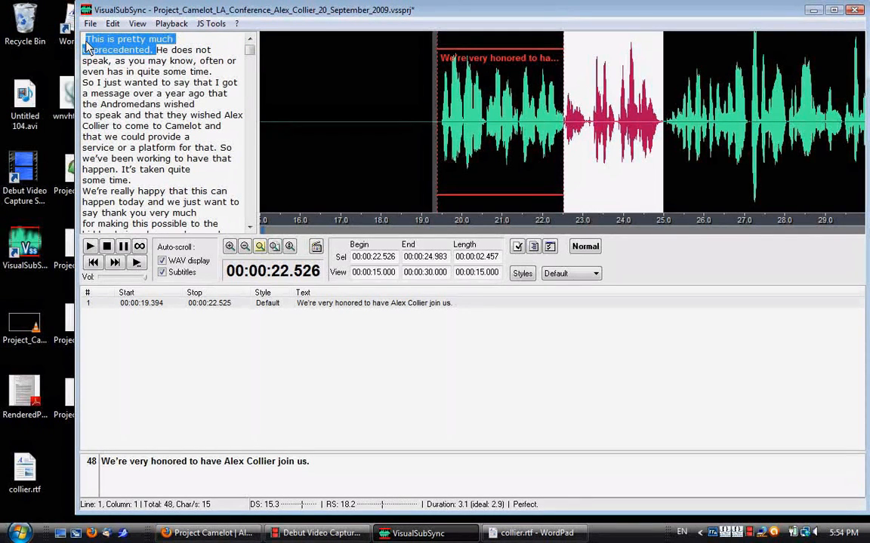
{"action": "key", "text": "alt+c"}
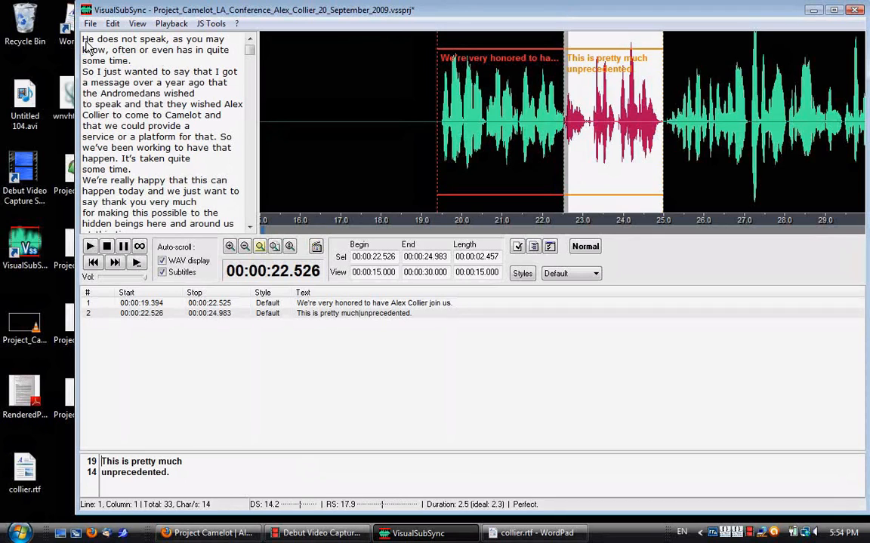
{"action": "key", "text": "ctrl+space"}
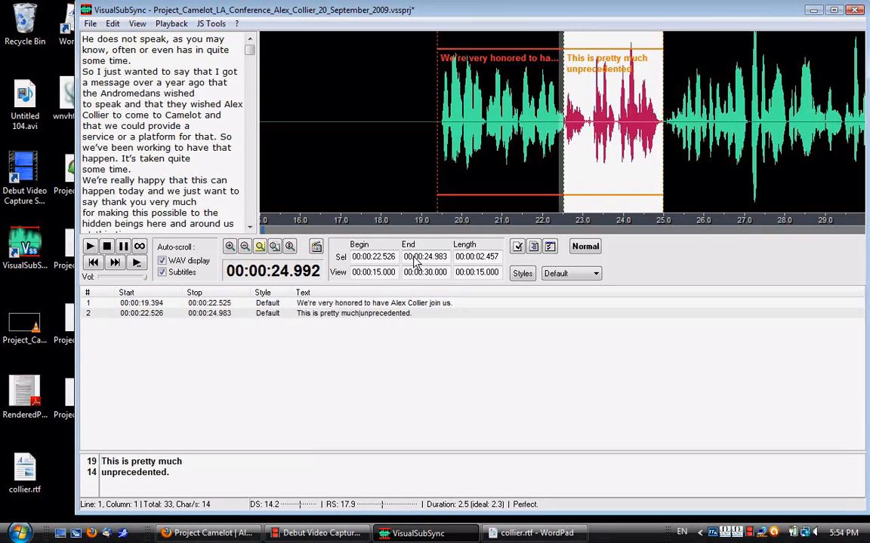
Remove the line break in the second subtitle so its text is the single line "This is pretty much unprecedented.".
{"action": "left_click", "coordinate": [214, 466]}
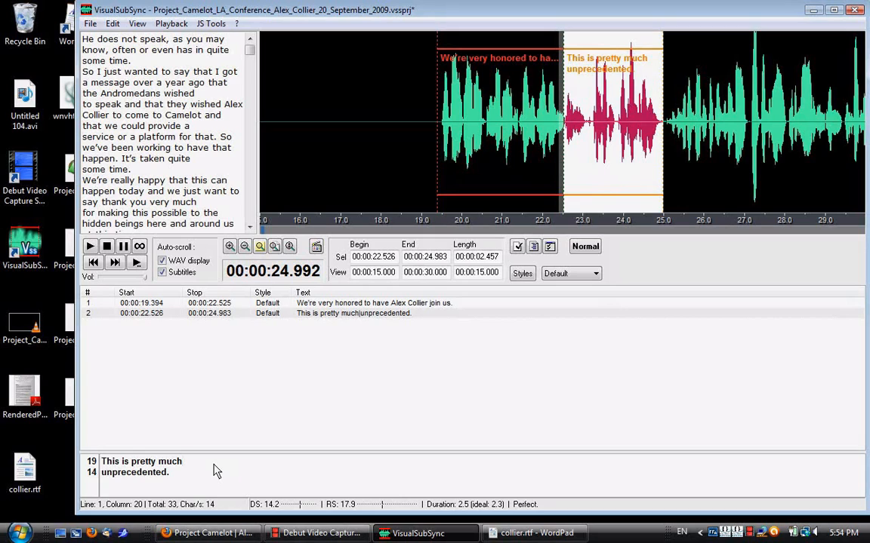
{"action": "key", "text": "Delete"}
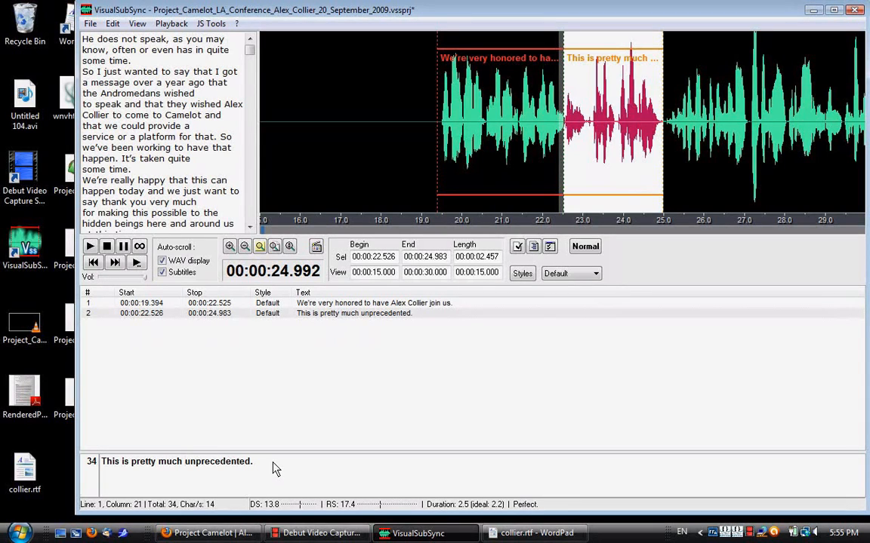
{"action": "key", "text": "Return"}
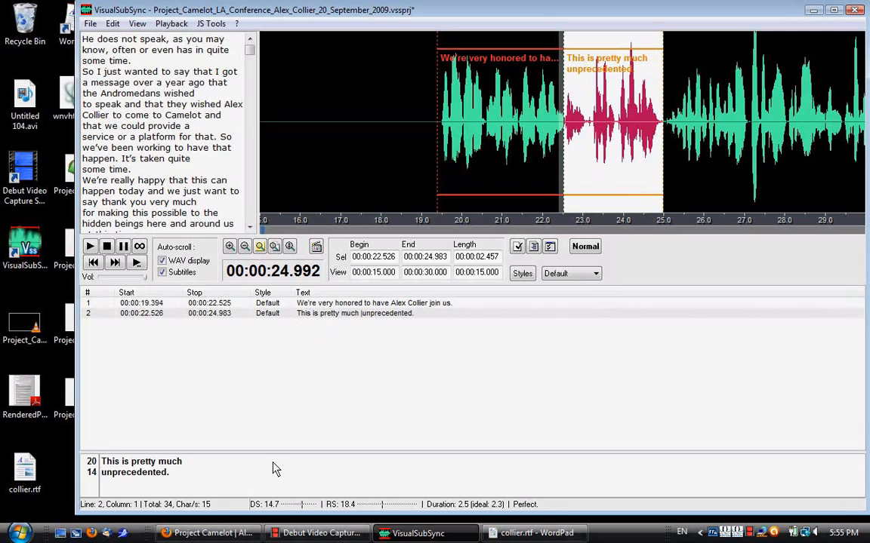
{"action": "key", "text": "BackSpace"}
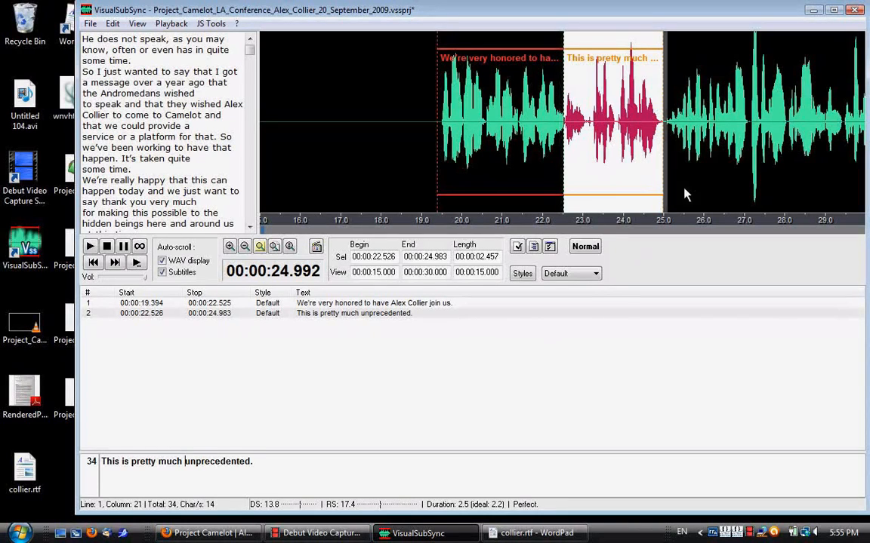
Create a third subtitle from about 25.0 to 27.1 seconds, listening to it and using the transcript text "He does not speak, as you may know,".
{"action": "left_click", "coordinate": [751, 125]}
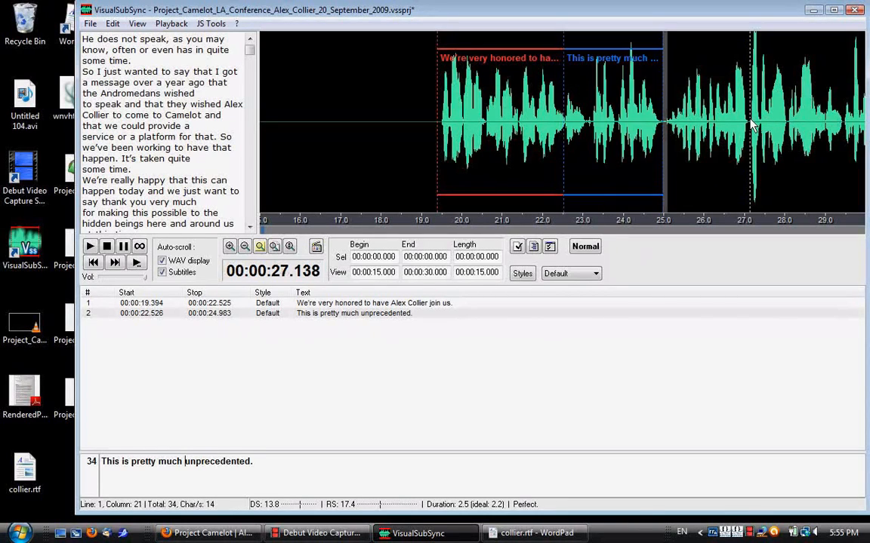
{"action": "left_click_drag", "start_coordinate": [751, 125], "coordinate": [664, 143]}
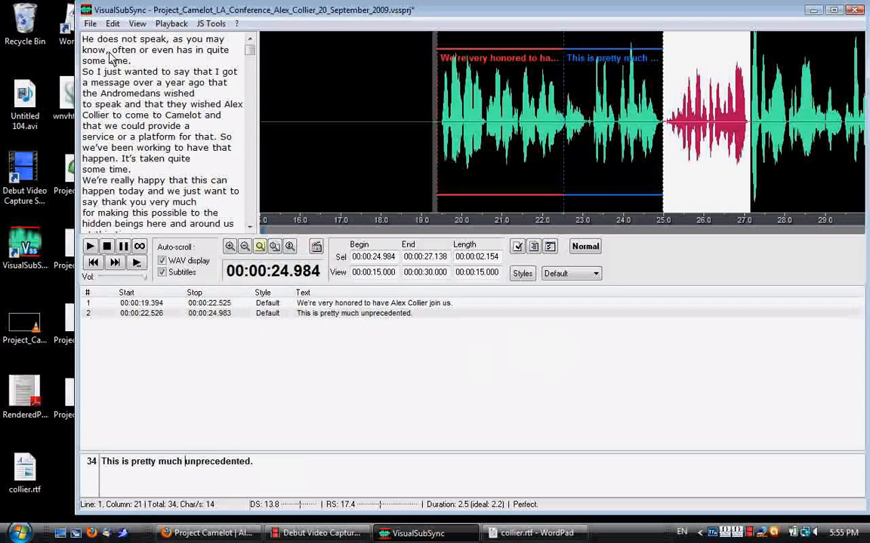
{"action": "key", "text": "ctrl+space"}
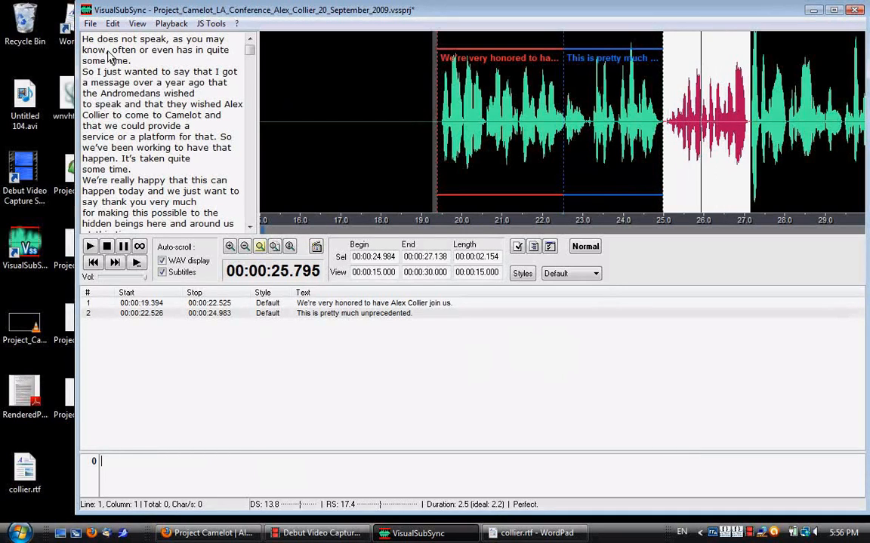
{"action": "left_click_drag", "start_coordinate": [108, 55], "coordinate": [60, 38]}
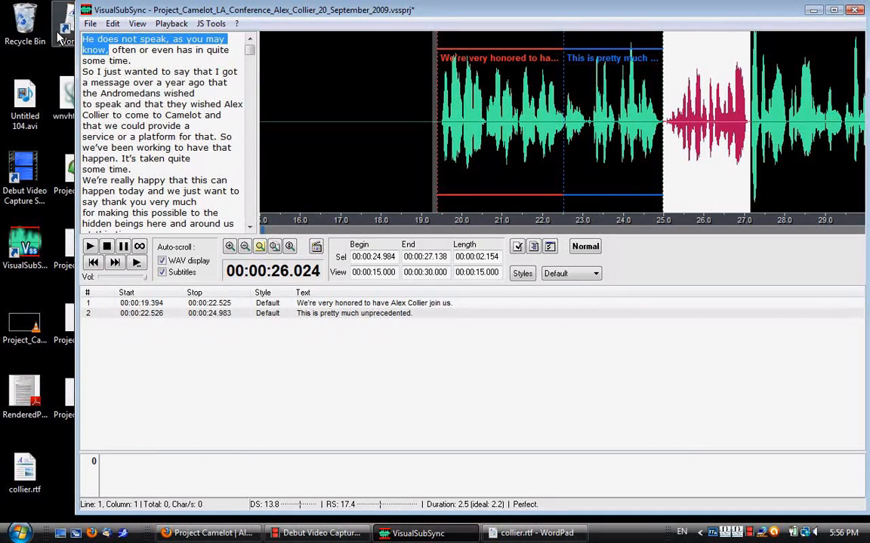
{"action": "key", "text": "alt+c"}
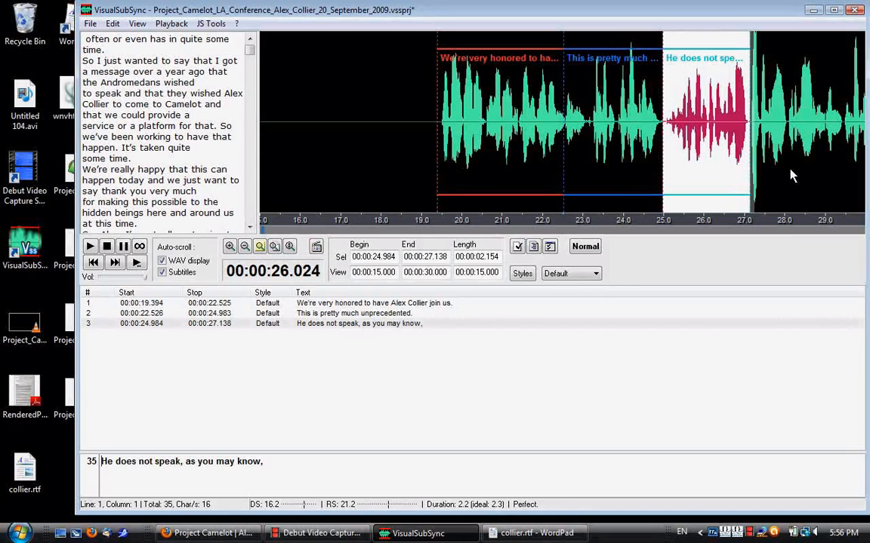
Review the subtitles by going back to the first one and forward to the third, checking each against the waveform.
{"action": "key", "text": "Up"}
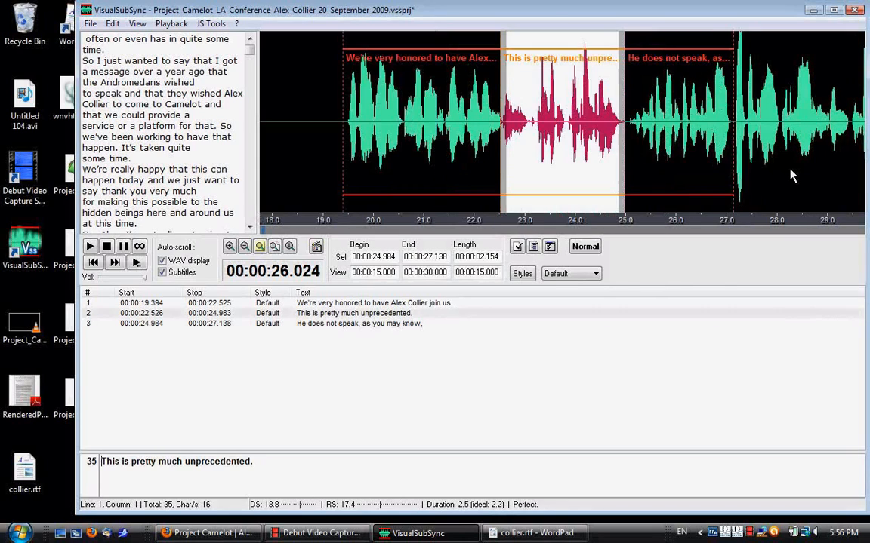
{"action": "key", "text": "Up"}
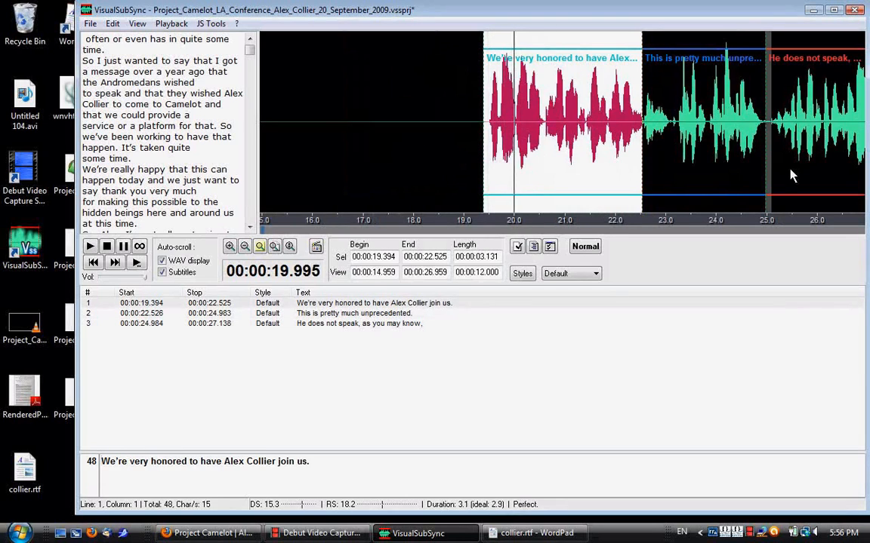
{"action": "key", "text": "Down"}
{"action": "key", "text": "Down"}
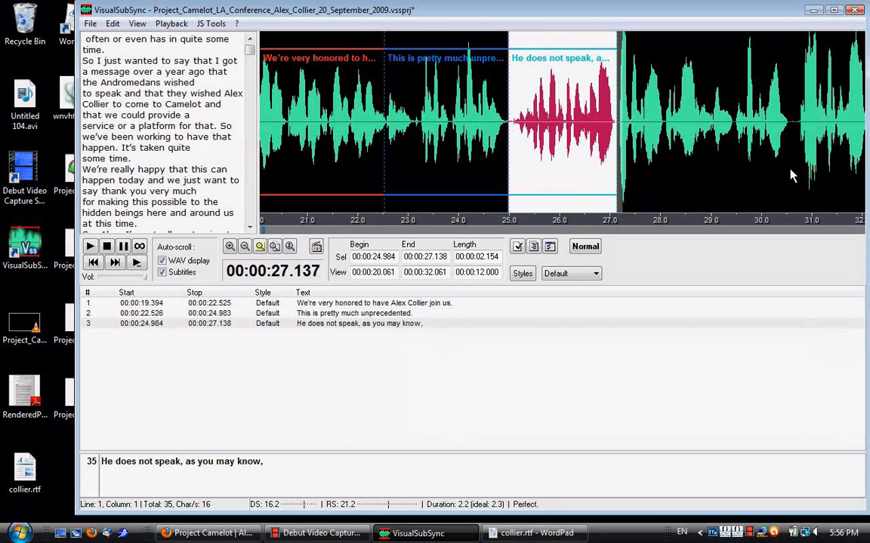
{"action": "scroll", "coordinate": [791, 176], "scroll_direction": "down", "scroll_amount": 1}
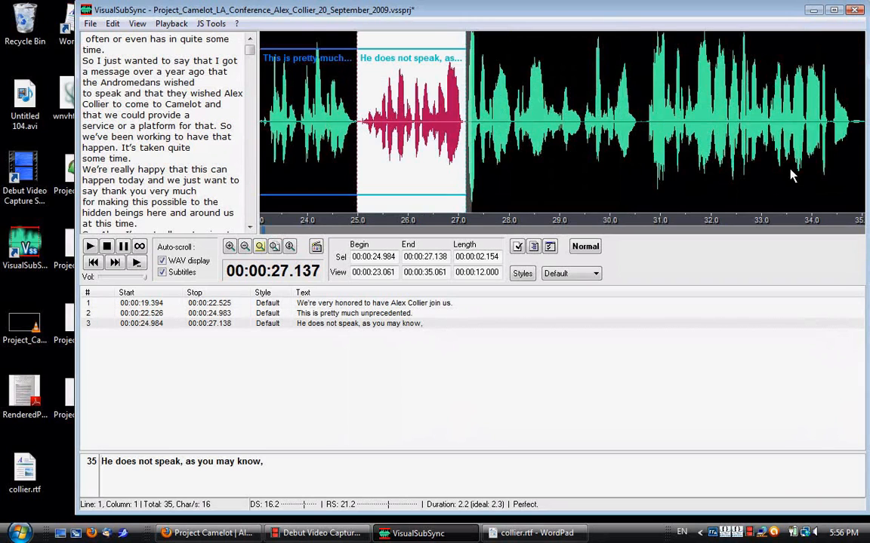
{"action": "scroll", "coordinate": [791, 176], "scroll_direction": "down", "scroll_amount": 1}
{"action": "scroll", "coordinate": [791, 176], "scroll_direction": "up", "scroll_amount": 2}
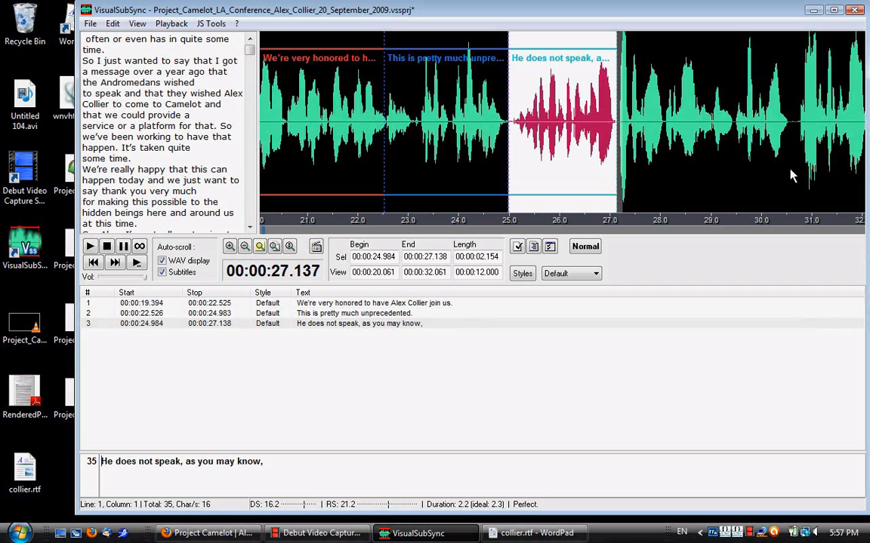
Merge the second and third subtitles and join their text into one line separated by a space.
{"action": "left_click", "coordinate": [408, 314]}
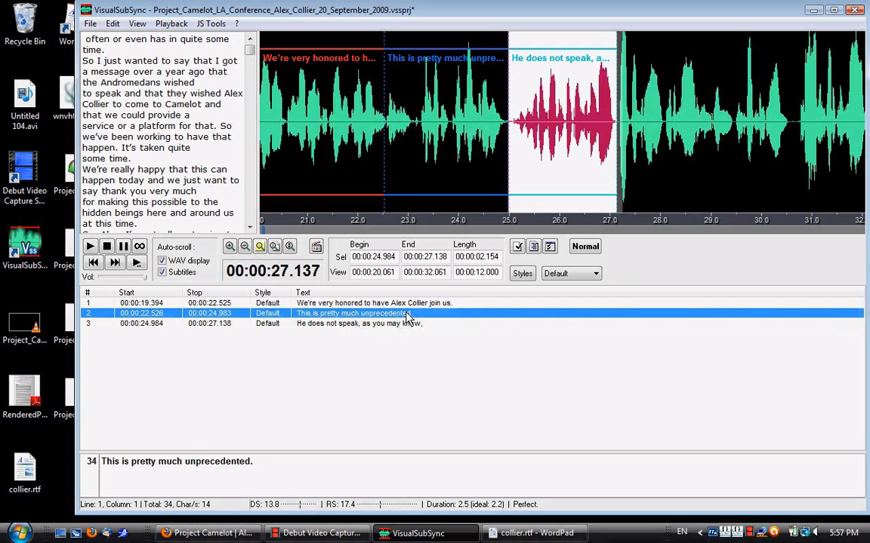
{"action": "key", "text": "shift+Down"}
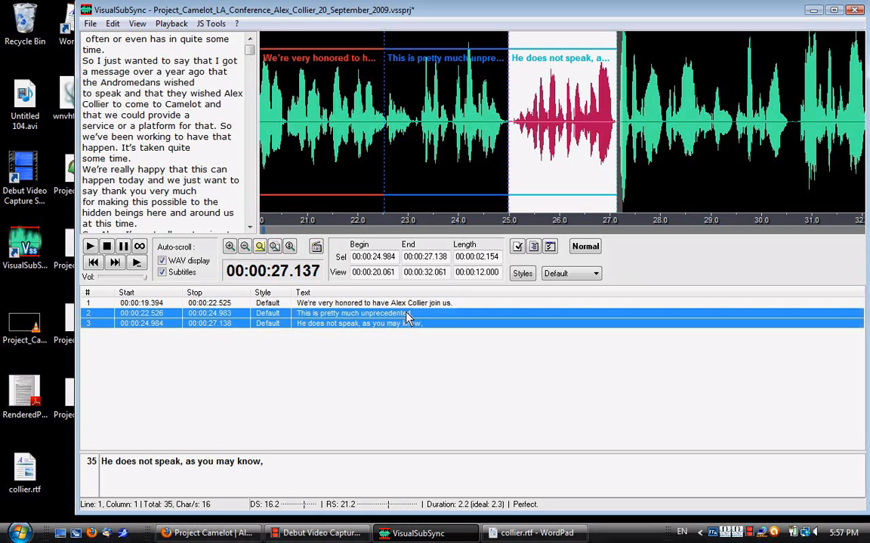
{"action": "right_click", "coordinate": [408, 316]}
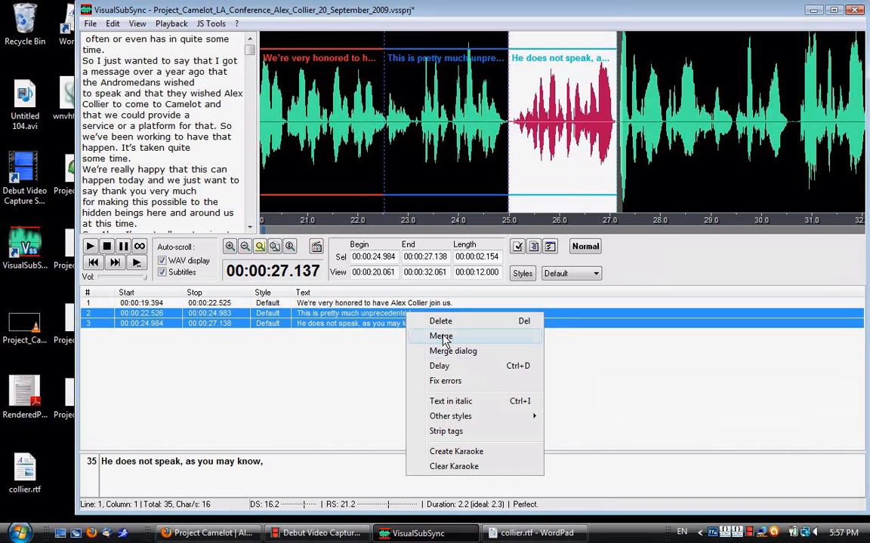
{"action": "left_click", "coordinate": [443, 337]}
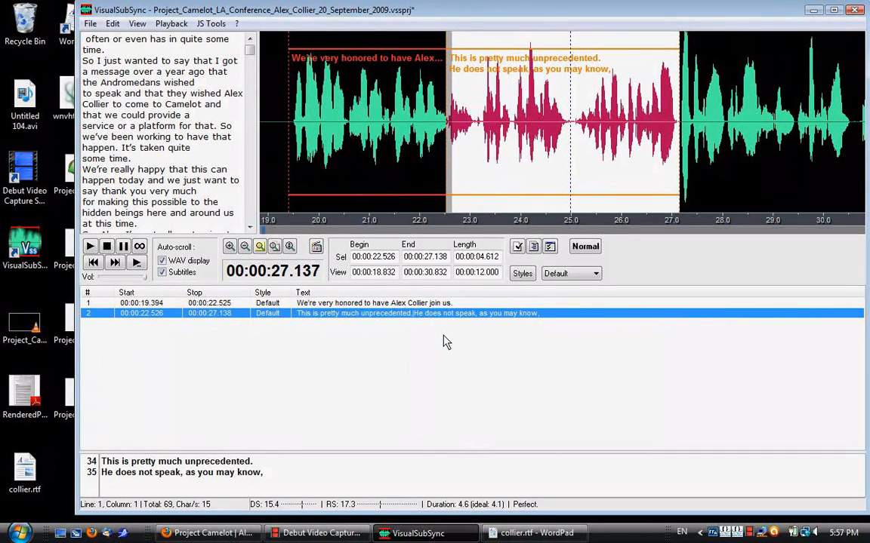
{"action": "left_click", "coordinate": [286, 468]}
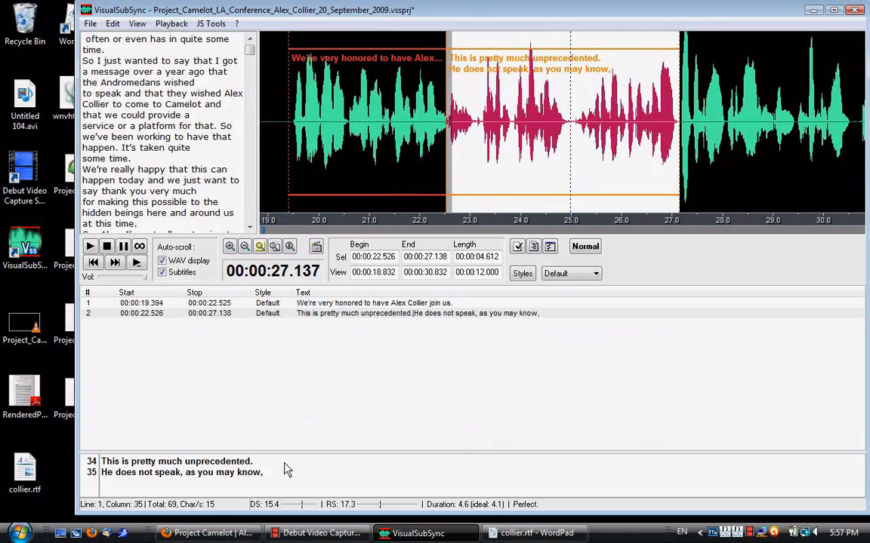
{"action": "key", "text": "Delete"}
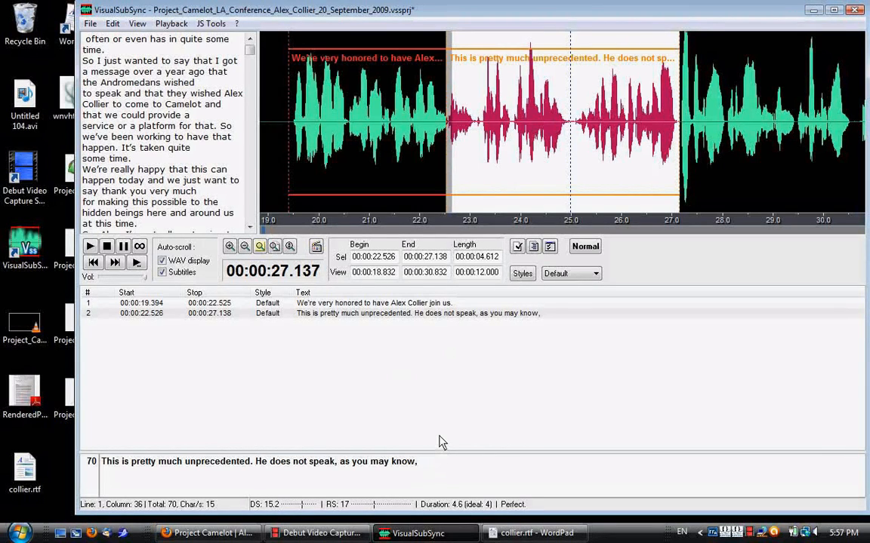
Split the merged subtitle at about 25.0 seconds, in the pause between its two sentences.
{"action": "left_click", "coordinate": [572, 130]}
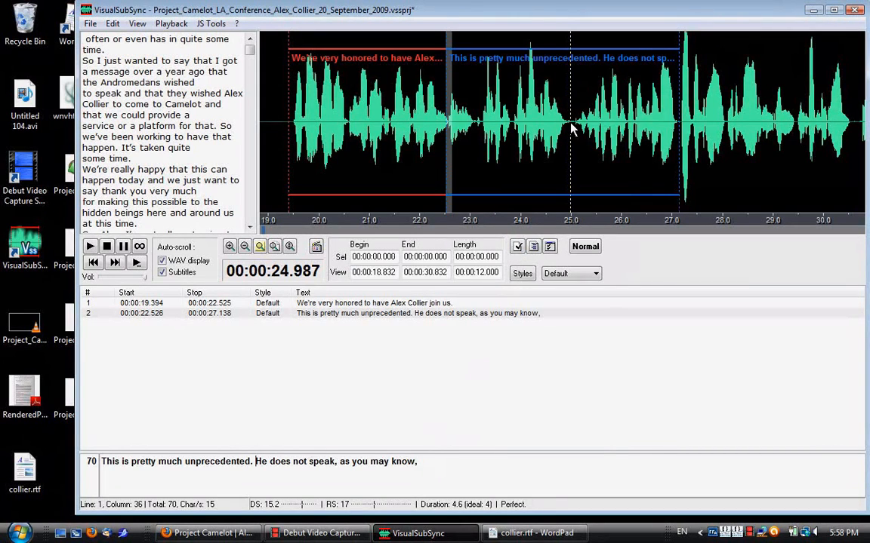
{"action": "right_click", "coordinate": [571, 130]}
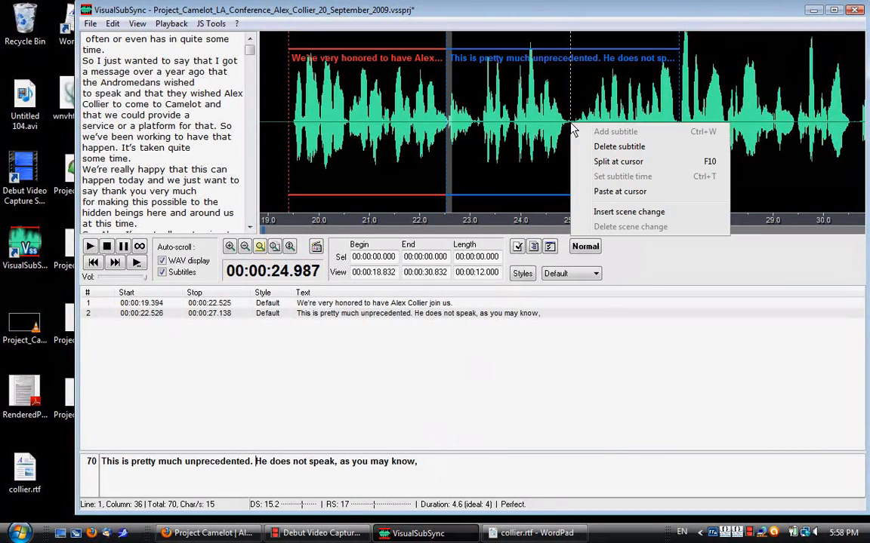
{"action": "left_click", "coordinate": [616, 162]}
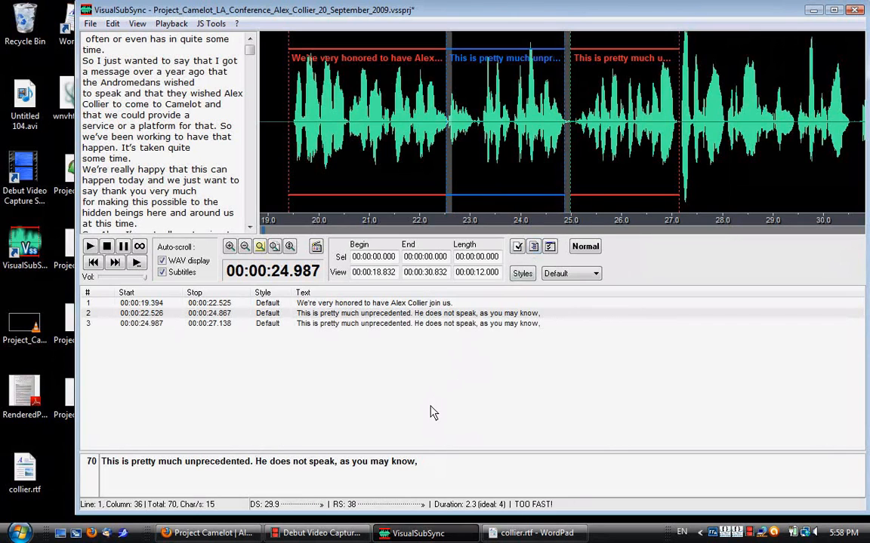
Remove "He does not speak, as you may know," from the second subtitle, keeping only "This is pretty much unprecedented.".
{"action": "left_click", "coordinate": [514, 129]}
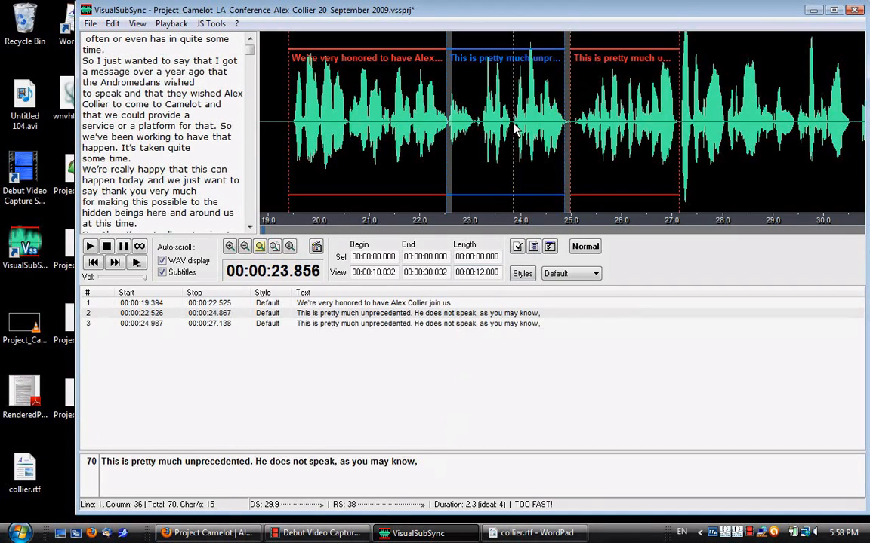
{"action": "double_click", "coordinate": [513, 129]}
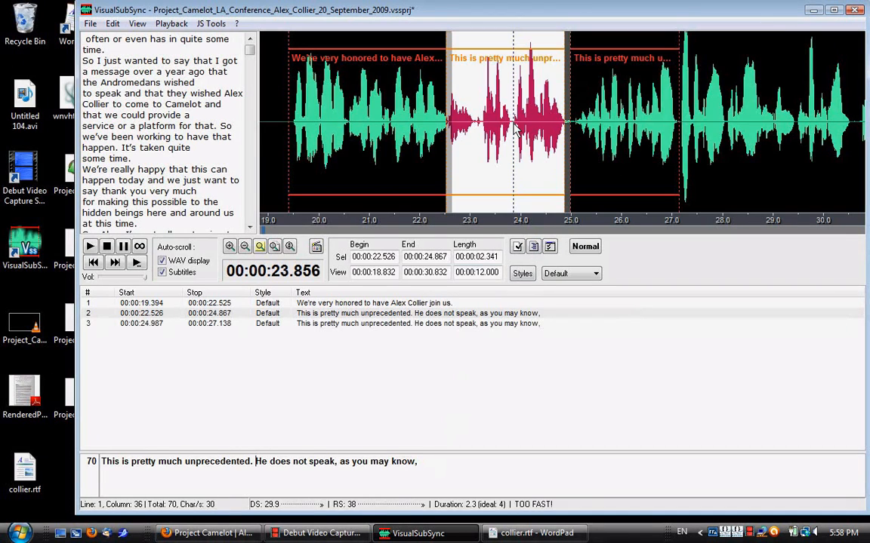
{"action": "left_click", "coordinate": [477, 313]}
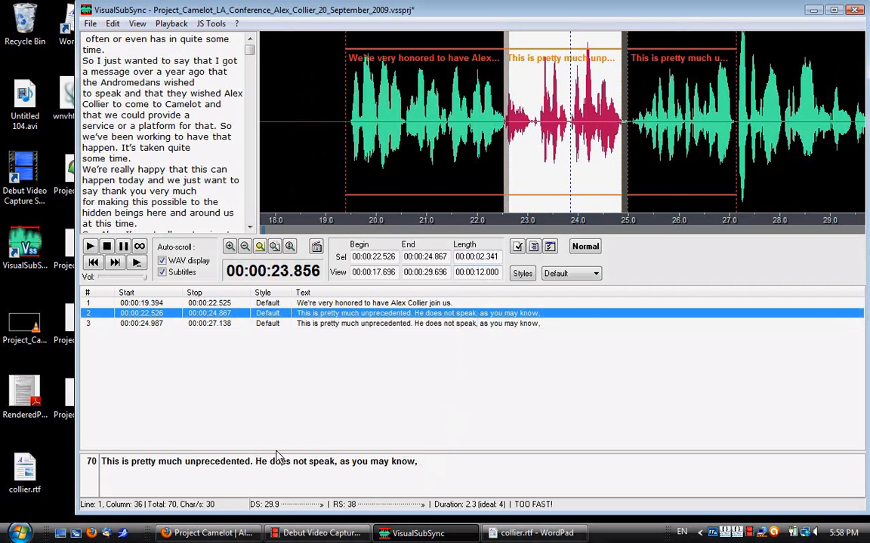
{"action": "left_click", "coordinate": [255, 465]}
{"action": "left_click_drag", "start_coordinate": [254, 464], "coordinate": [460, 468]}
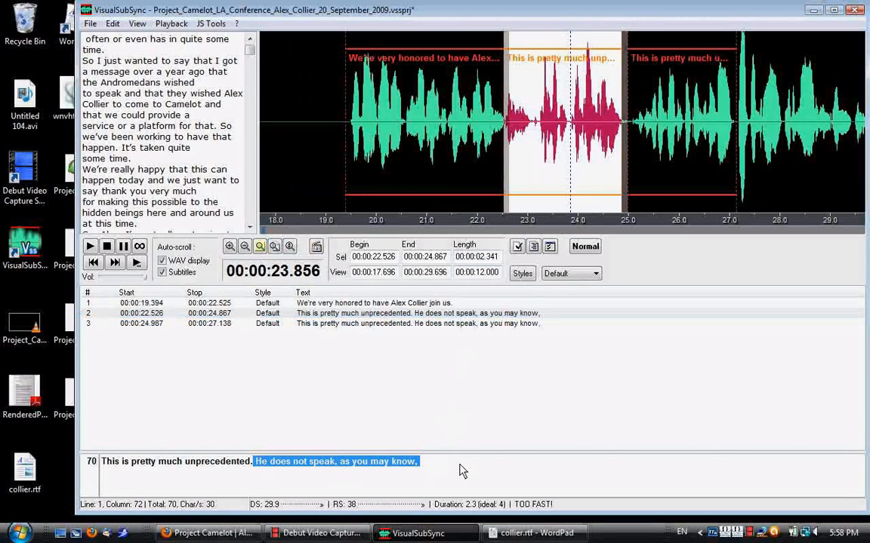
{"action": "key", "text": "ctrl+x"}
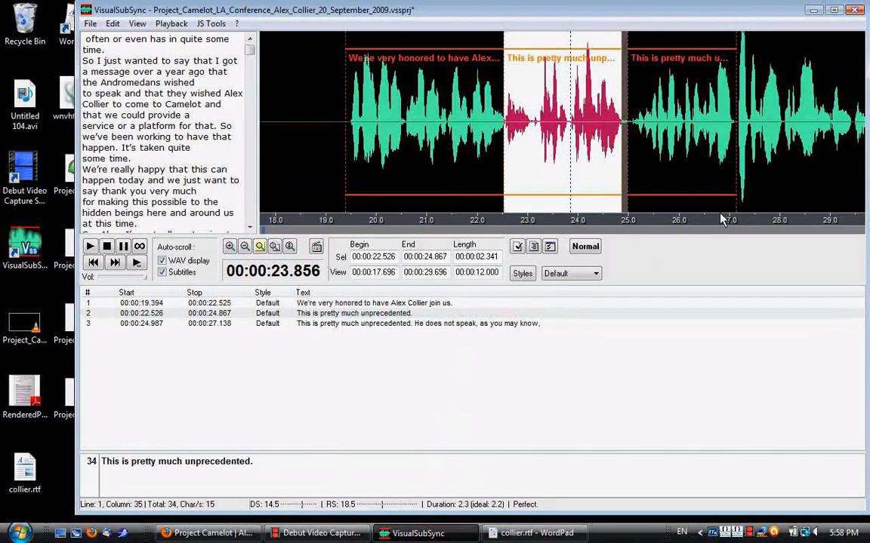
Delete "This is pretty much unprecedented." from the third subtitle, keeping only "He does not speak, as you may know,".
{"action": "left_click", "coordinate": [680, 149]}
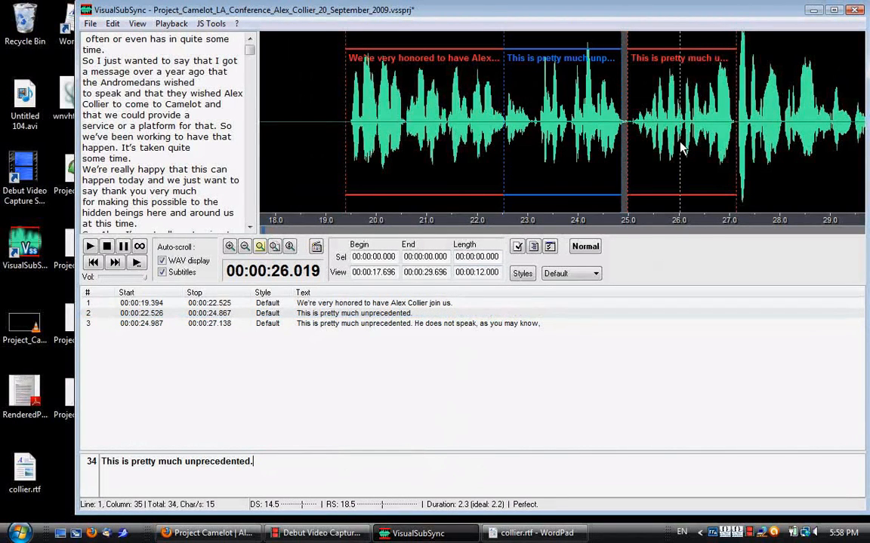
{"action": "left_click", "coordinate": [254, 464]}
{"action": "left_click_drag", "start_coordinate": [255, 468], "coordinate": [96, 480]}
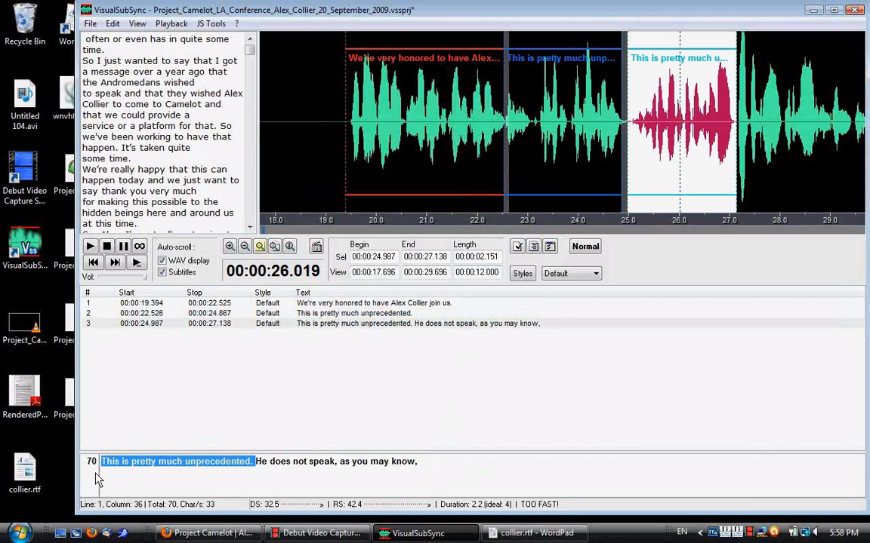
{"action": "key", "text": "Delete"}
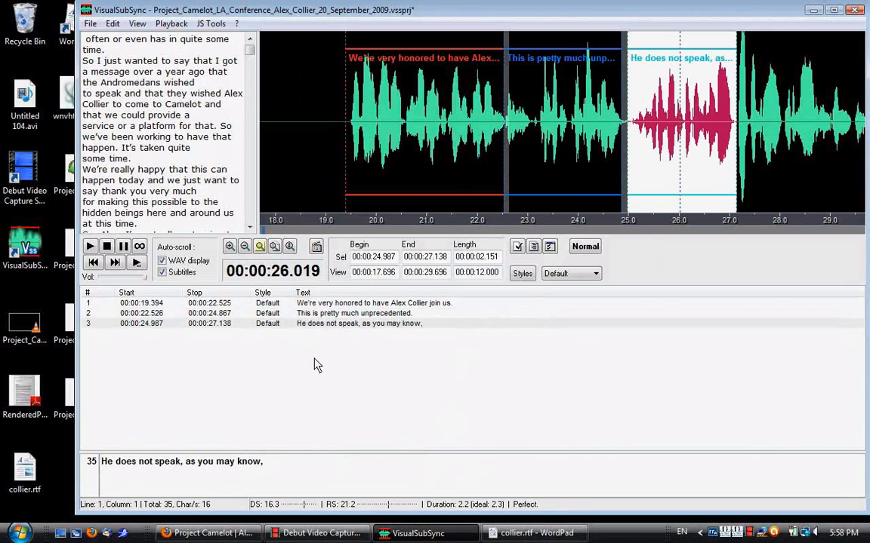
{"action": "key", "text": "shift+Tab"}
{"action": "key", "text": "Tab"}
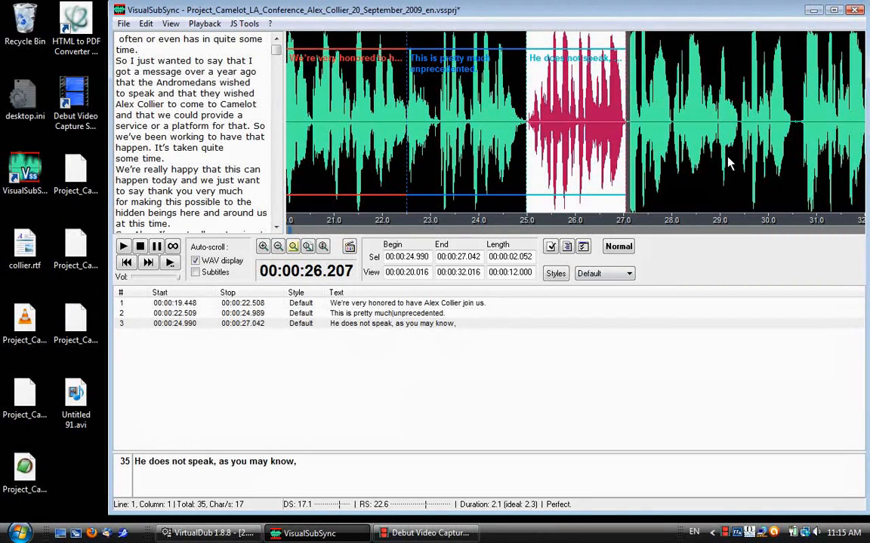
Create a fourth subtitle from about 27.0 seconds with the transcript text "often or even has in quite some time." and extend its end to about 30.6 seconds.
{"action": "key", "text": "space"}
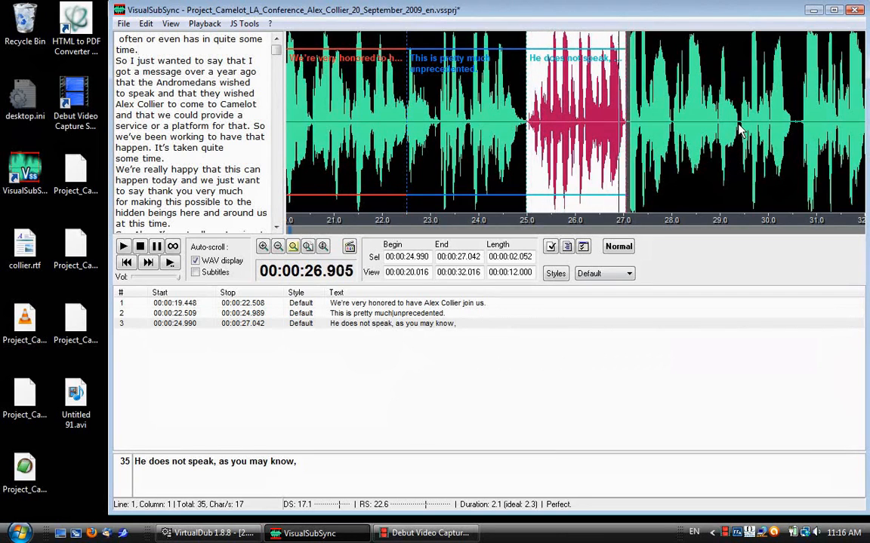
{"action": "left_click_drag", "start_coordinate": [741, 124], "coordinate": [625, 128]}
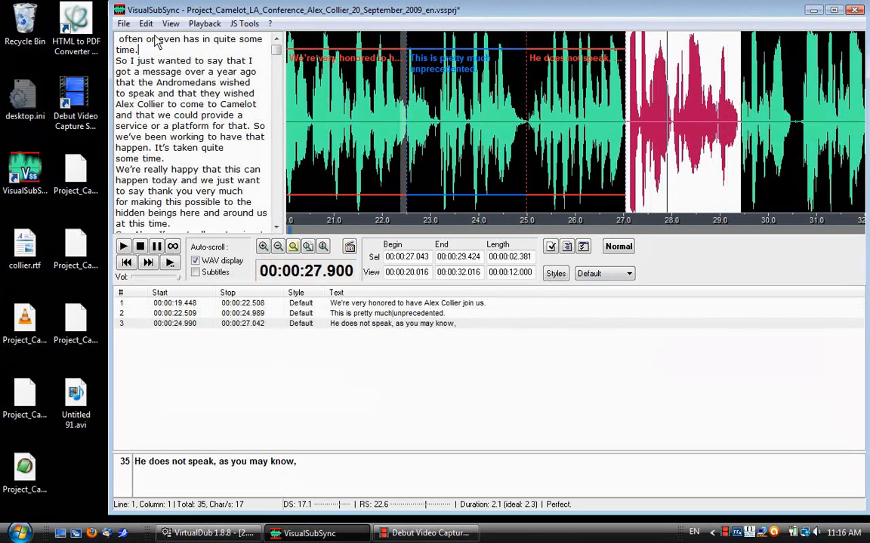
{"action": "left_click_drag", "start_coordinate": [139, 50], "coordinate": [113, 39]}
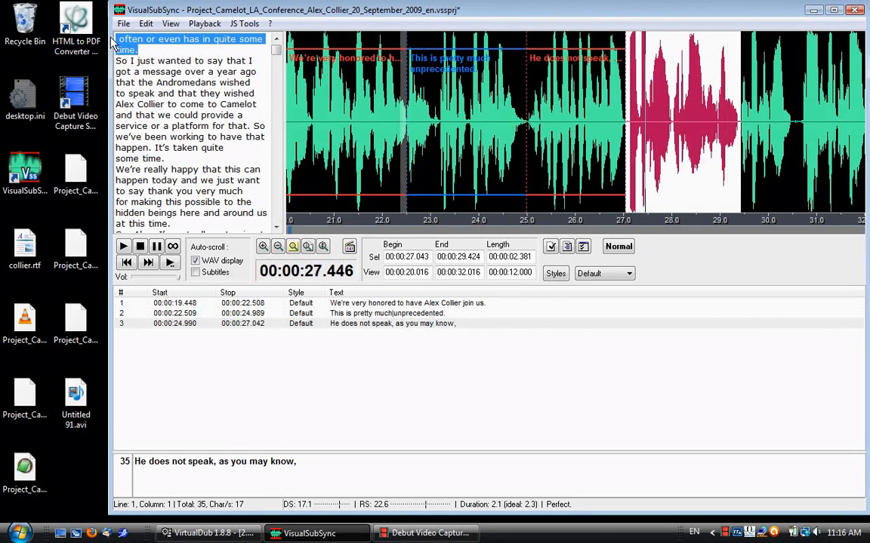
{"action": "key", "text": "alt+2"}
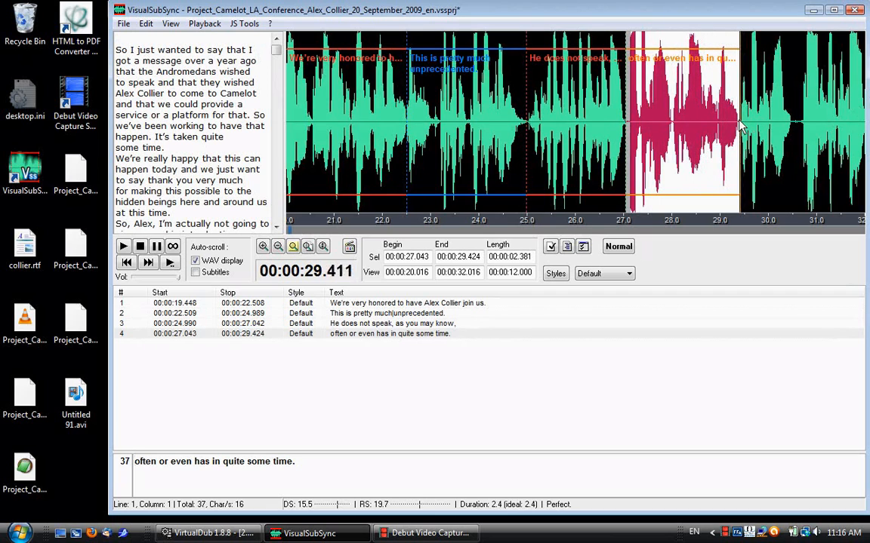
{"action": "left_click_drag", "start_coordinate": [740, 125], "coordinate": [796, 129]}
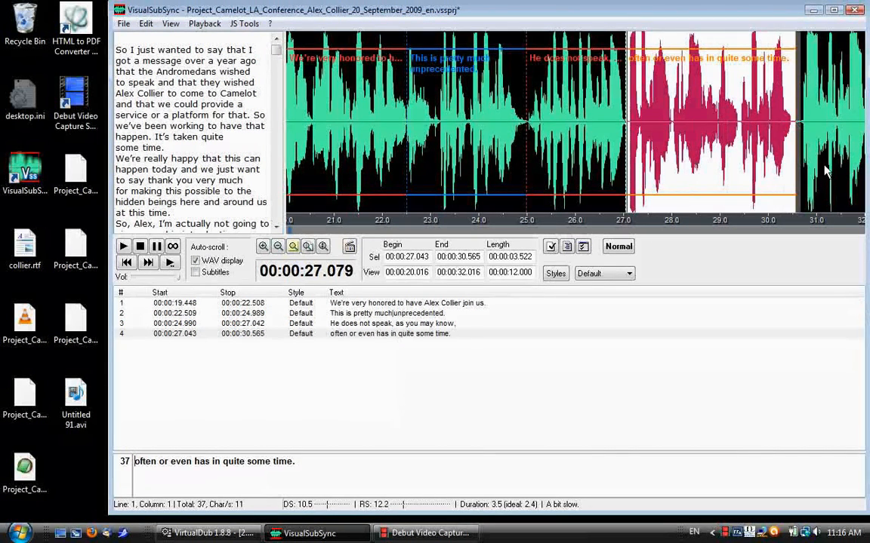
Create a fifth subtitle from about 30.6 to 34.3 seconds with "So I just wanted to say that I got a message over a year ago that".
{"action": "left_click_drag", "start_coordinate": [861, 127], "coordinate": [798, 132]}
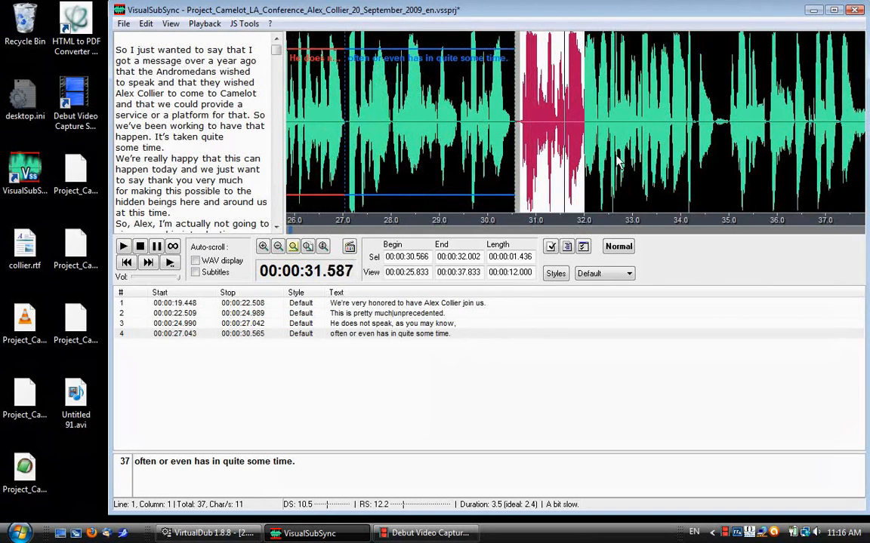
{"action": "left_click_drag", "start_coordinate": [583, 151], "coordinate": [696, 143]}
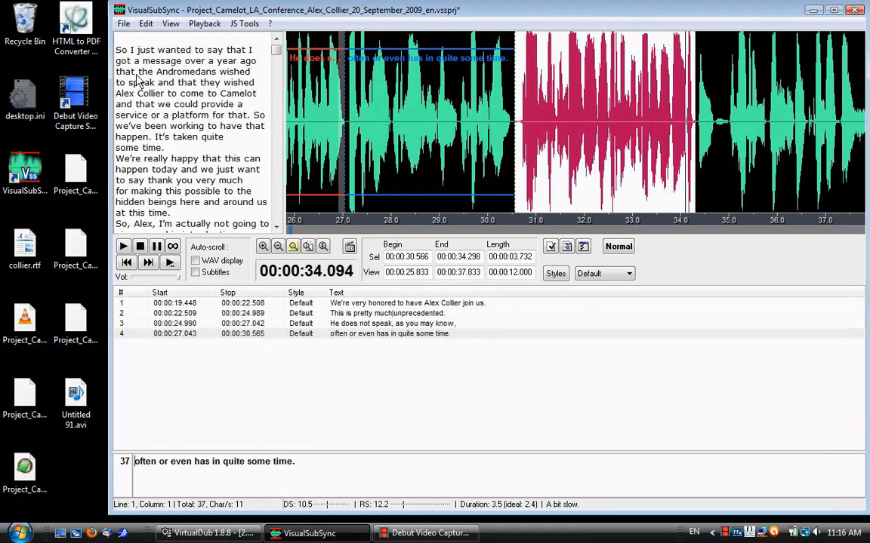
{"action": "left_click_drag", "start_coordinate": [136, 72], "coordinate": [118, 47]}
{"action": "key", "text": "ctrl+space"}
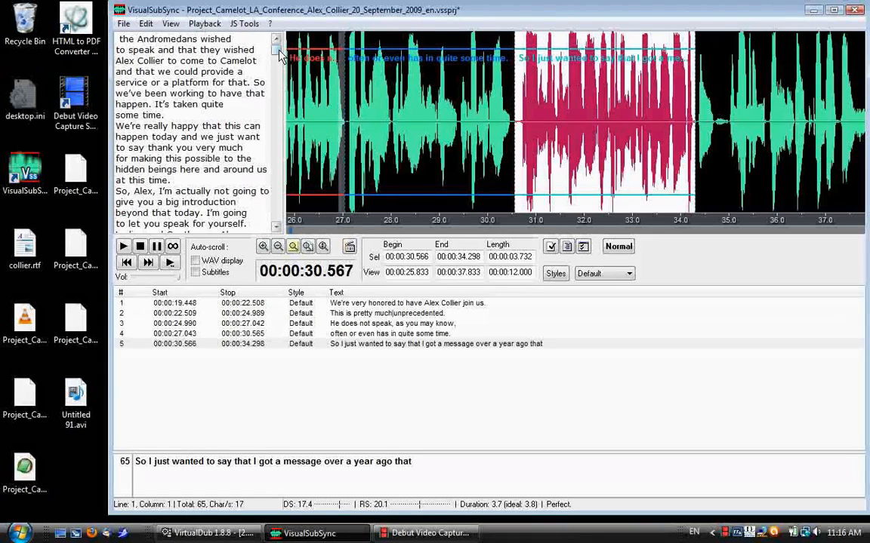
Create a sixth subtitle from about 34.3 to 37.3 seconds using the transcript's Einstein quotation, from "Einstein said:" through "created them,".
{"action": "left_click_drag", "start_coordinate": [279, 55], "coordinate": [281, 59]}
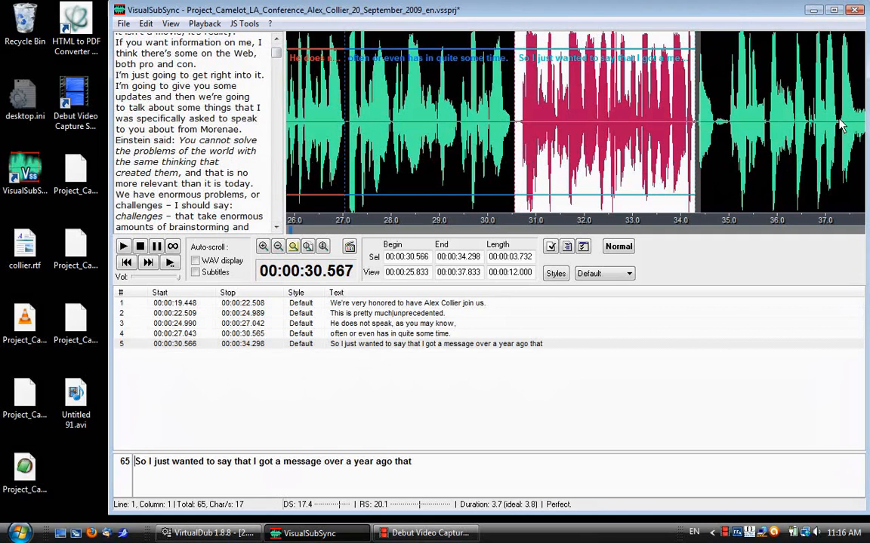
{"action": "left_click_drag", "start_coordinate": [839, 120], "coordinate": [694, 123]}
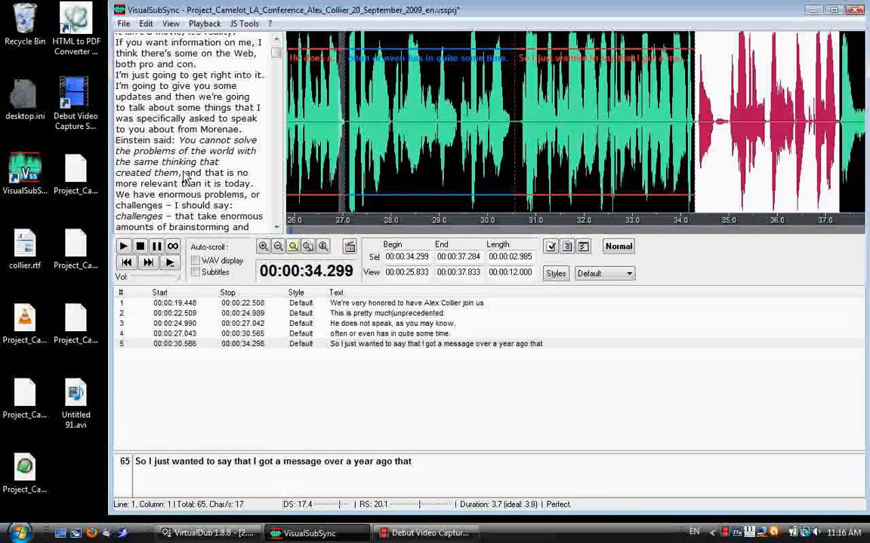
{"action": "left_click_drag", "start_coordinate": [182, 176], "coordinate": [118, 146]}
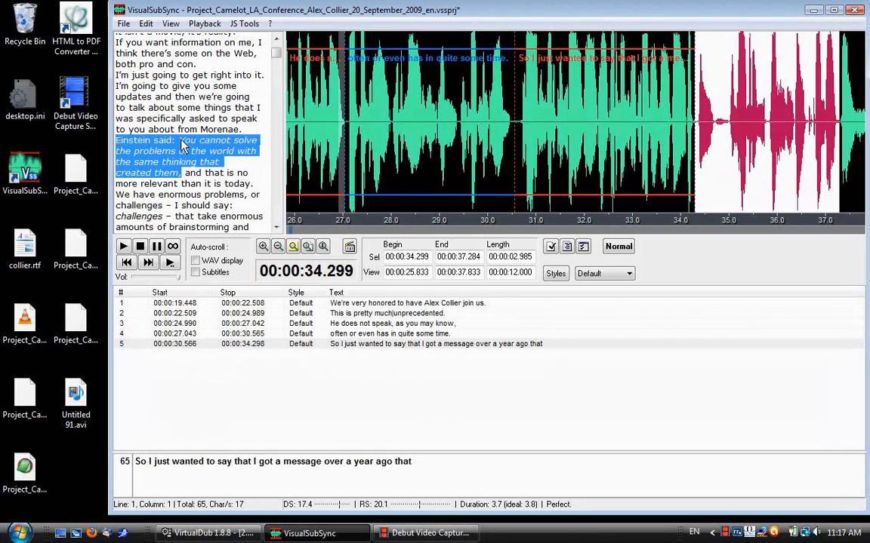
{"action": "key", "text": "Return"}
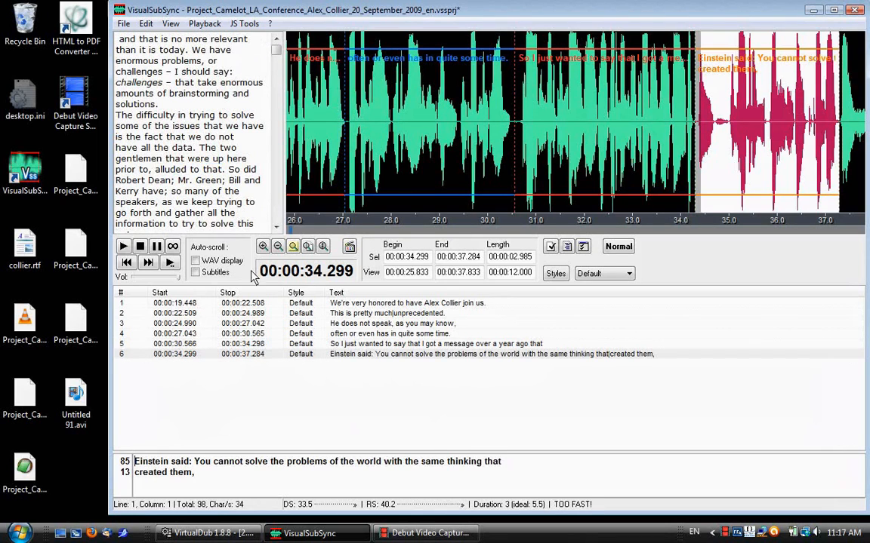
Join the sixth subtitle's two lines with a space and italicize the quotation following "Einstein said:".
{"action": "left_click", "coordinate": [506, 465]}
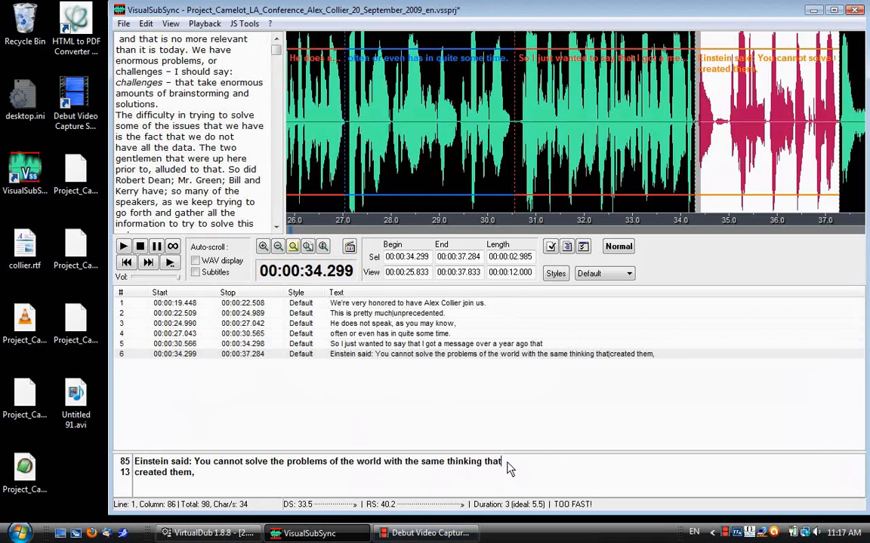
{"action": "key", "text": "Delete"}
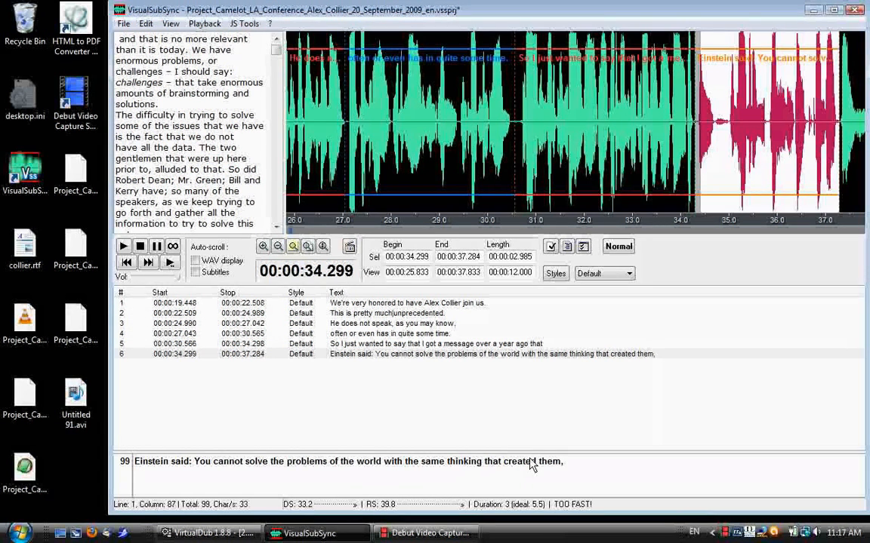
{"action": "left_click_drag", "start_coordinate": [602, 466], "coordinate": [201, 468]}
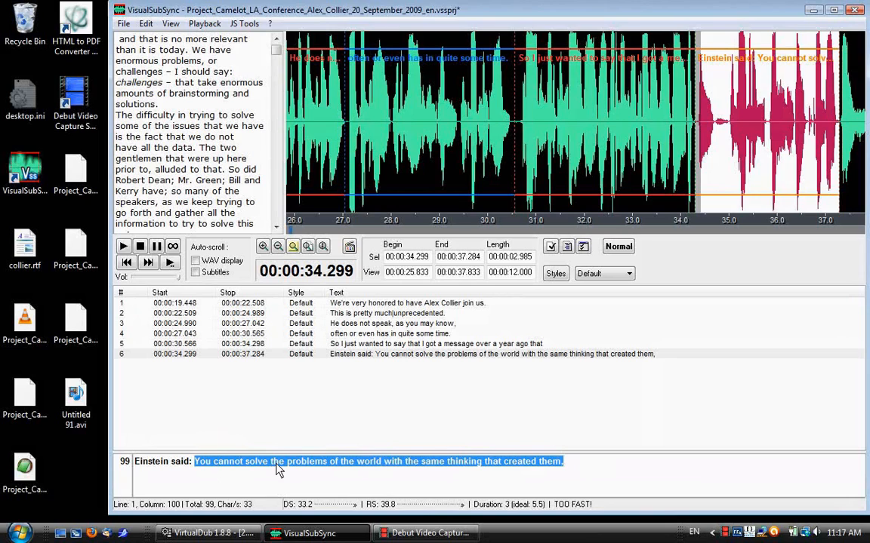
{"action": "key", "text": "ctrl+i"}
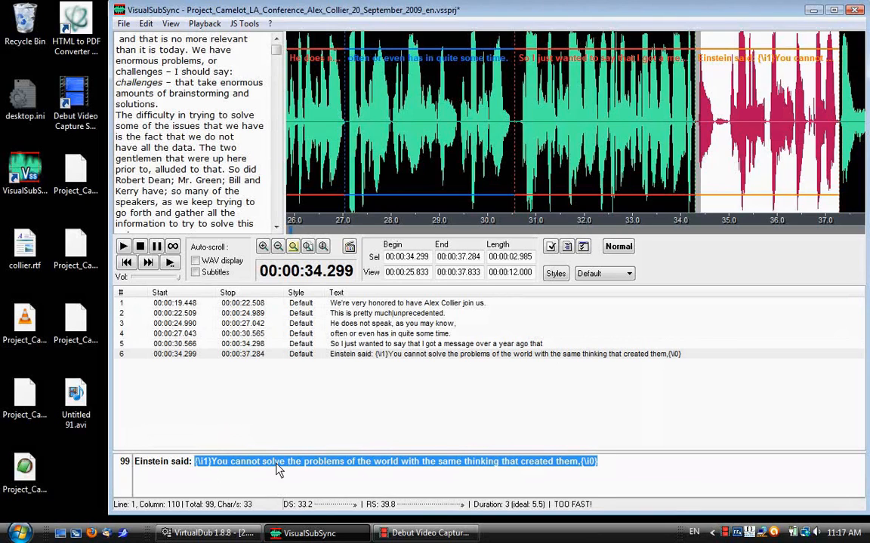
{"action": "right_click", "coordinate": [277, 469]}
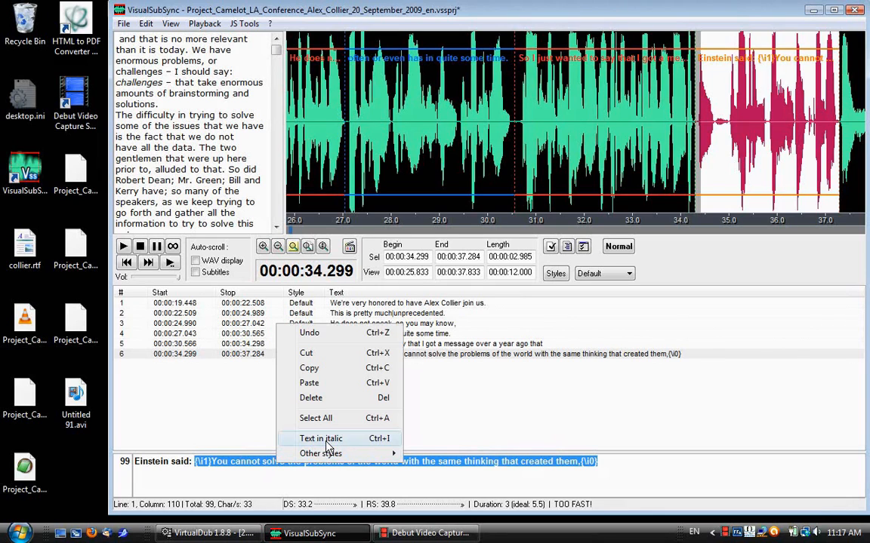
{"action": "left_click", "coordinate": [612, 471]}
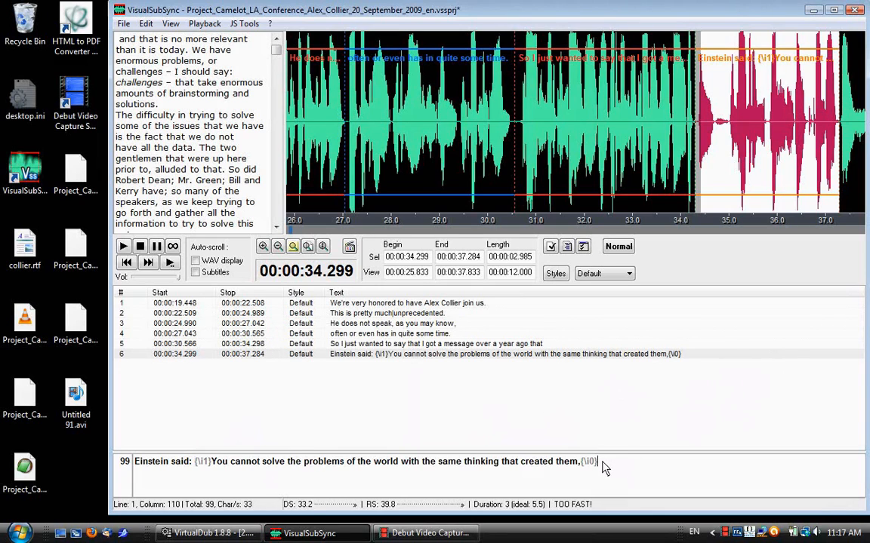
{"action": "double_click", "coordinate": [608, 468]}
Open the text pipe options for the transcript.
{"action": "right_click", "coordinate": [167, 115]}
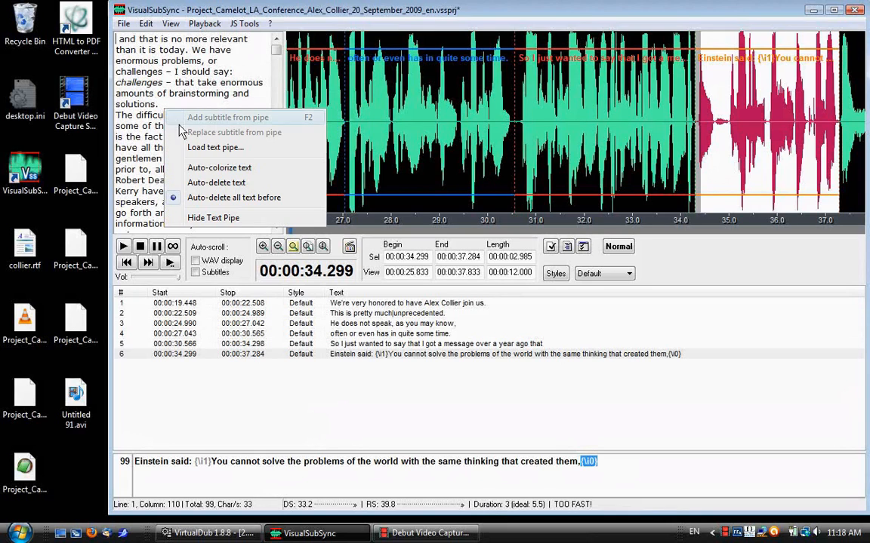